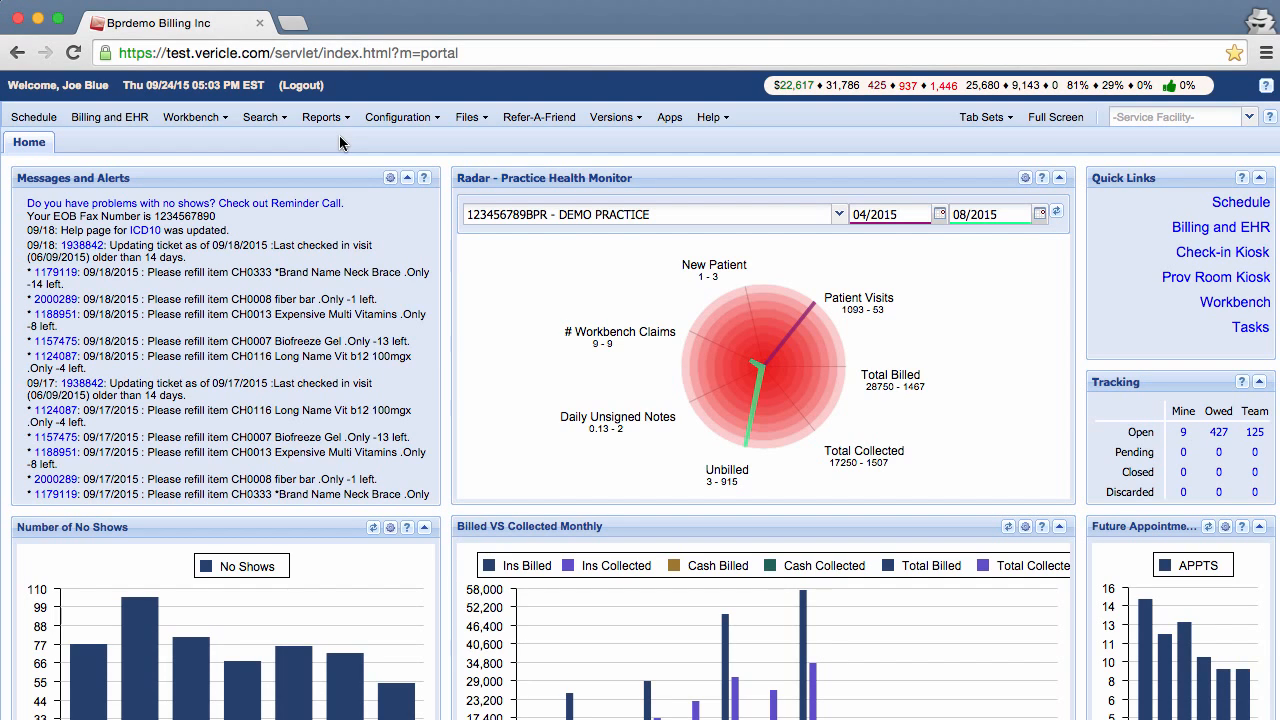
Open Configuration > Practice > Settings and show the Practitioner list of 17 practitioners
click(408, 128)
mouse_move(408, 212)
mouse_move(587, 205)
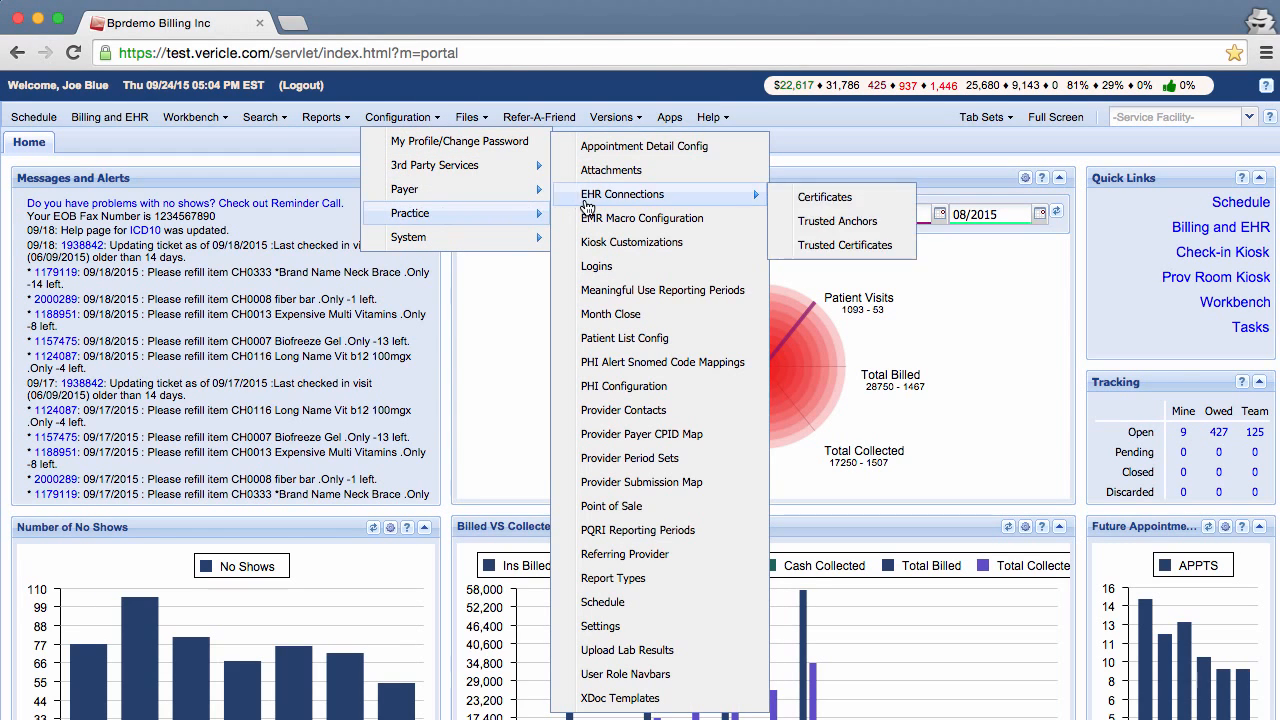
click(648, 626)
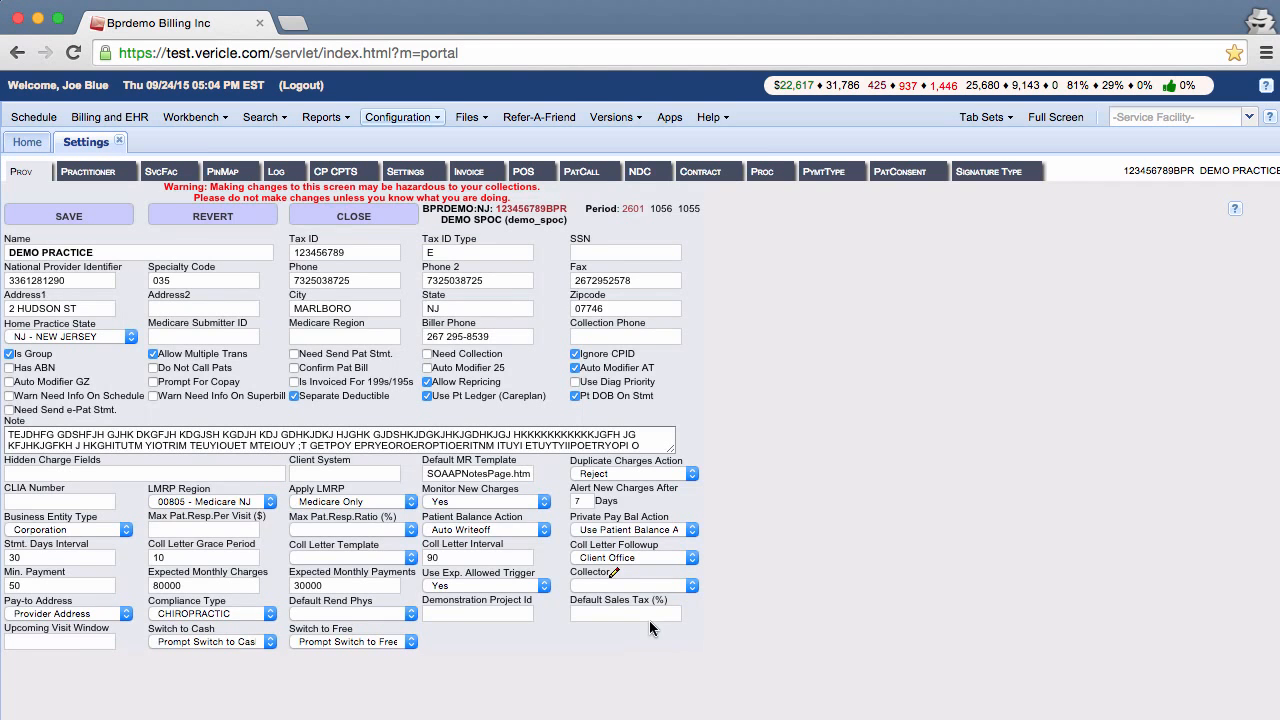
click(107, 179)
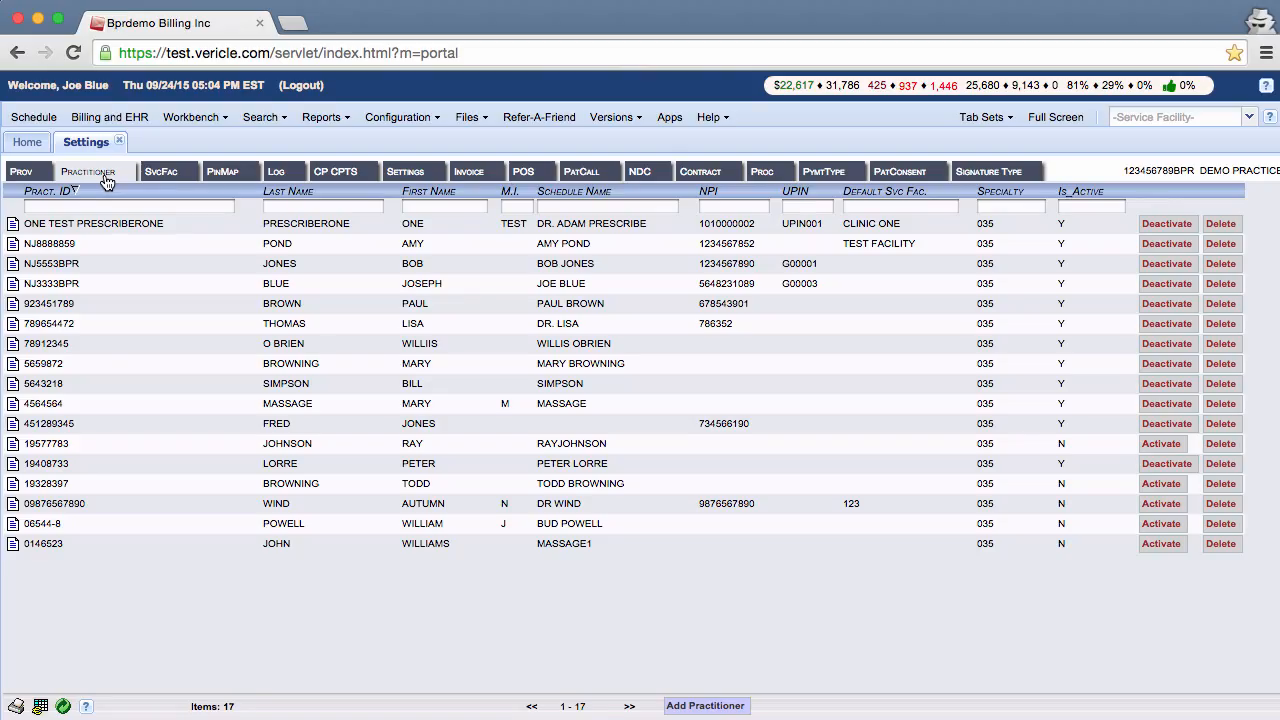
View the practitioner list help, then open a blank Practitioner Add form
click(86, 706)
click(728, 706)
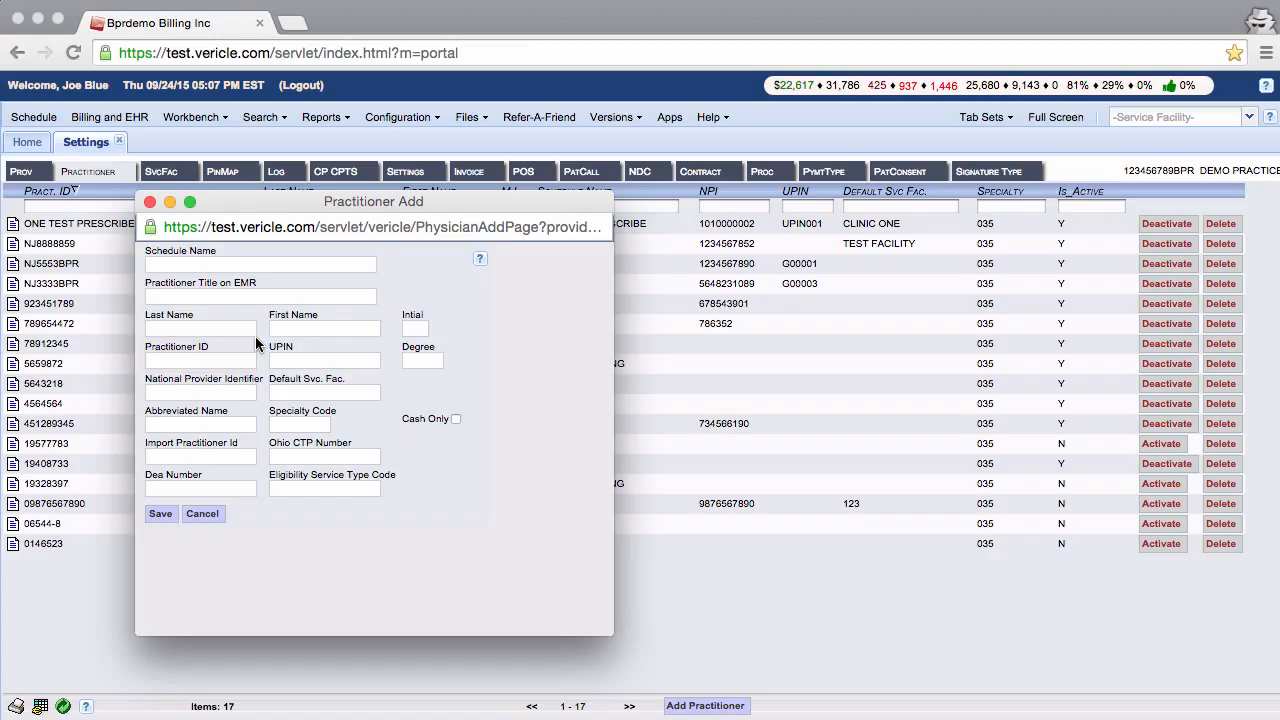
click(339, 265)
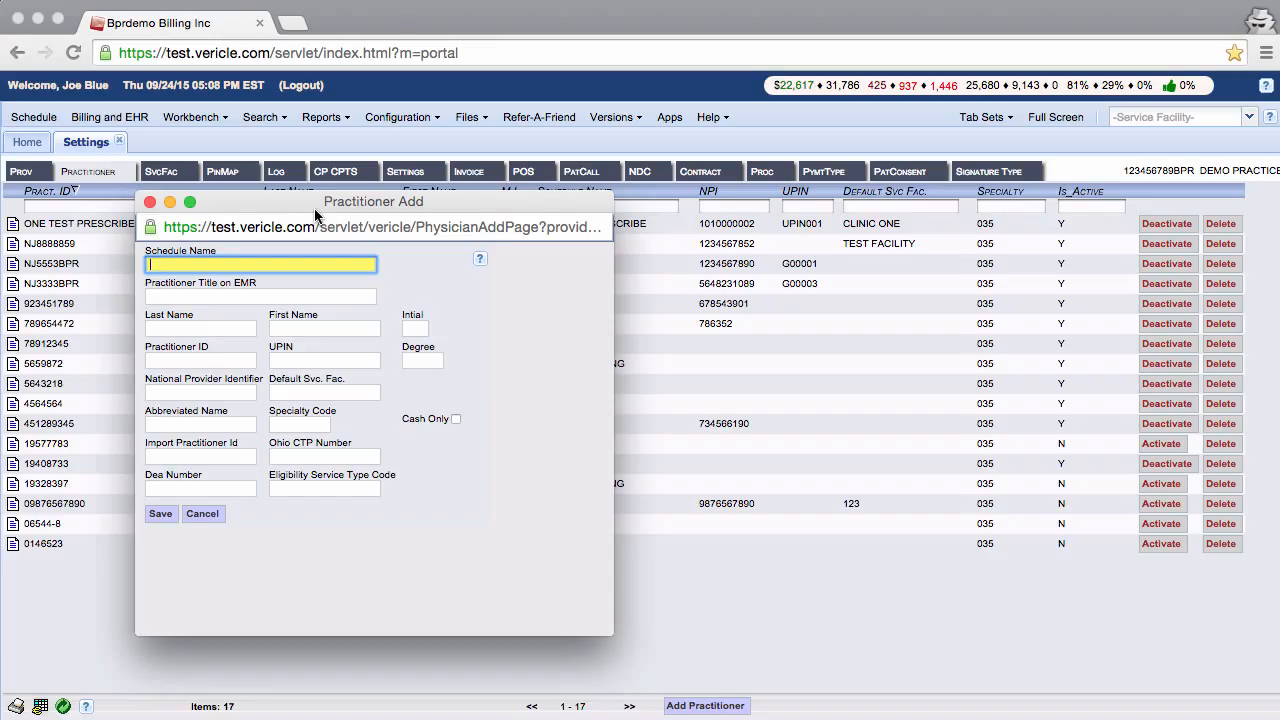
Enter the new practitioner's schedule name and name fields, and paste in the practitioner ID
text(Dr.Pete)
text(r-New Patients)
key(BackSpace)
key(BackSpace)
key(BackSpace)
key(BackSpace)
key(BackSpace)
key(BackSpace)
key(BackSpace)
key(BackSpace)
key(BackSpace)
key(BackSpace)
key(BackSpace)
key(BackSpace)
key(BackSpace)
key(BackSpace)
click(213, 322)
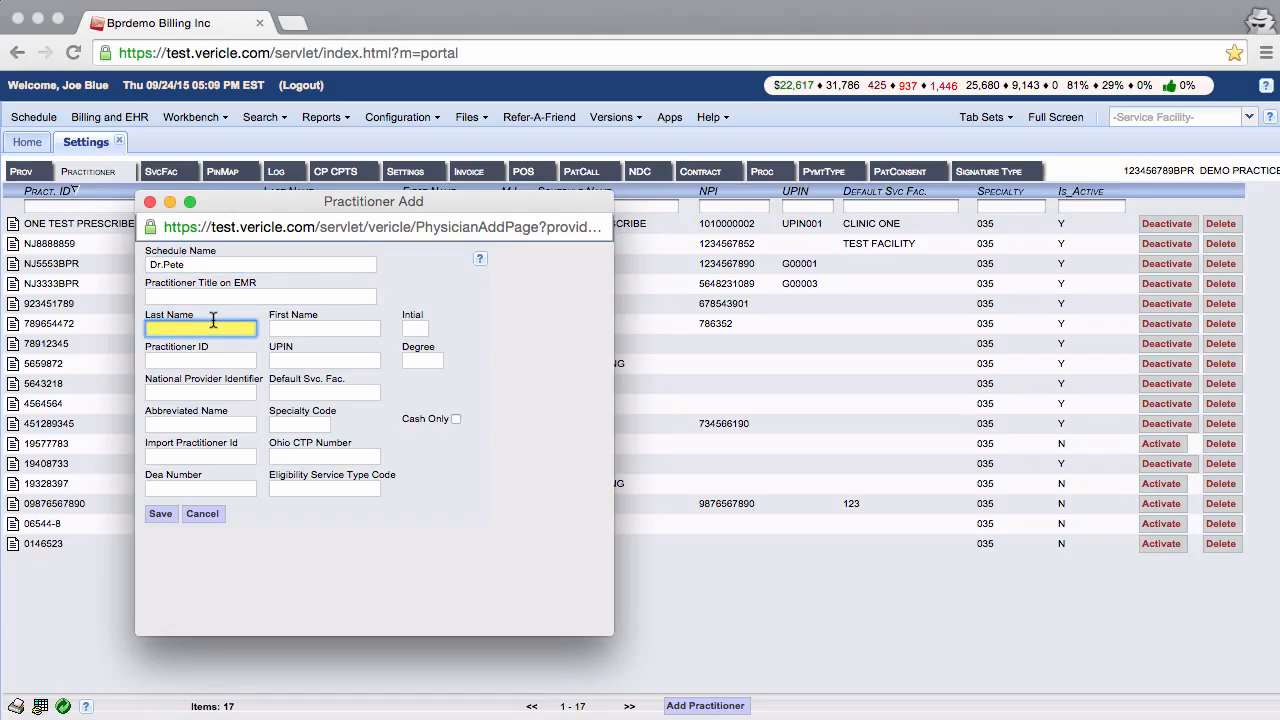
text(Peter)
click(220, 362)
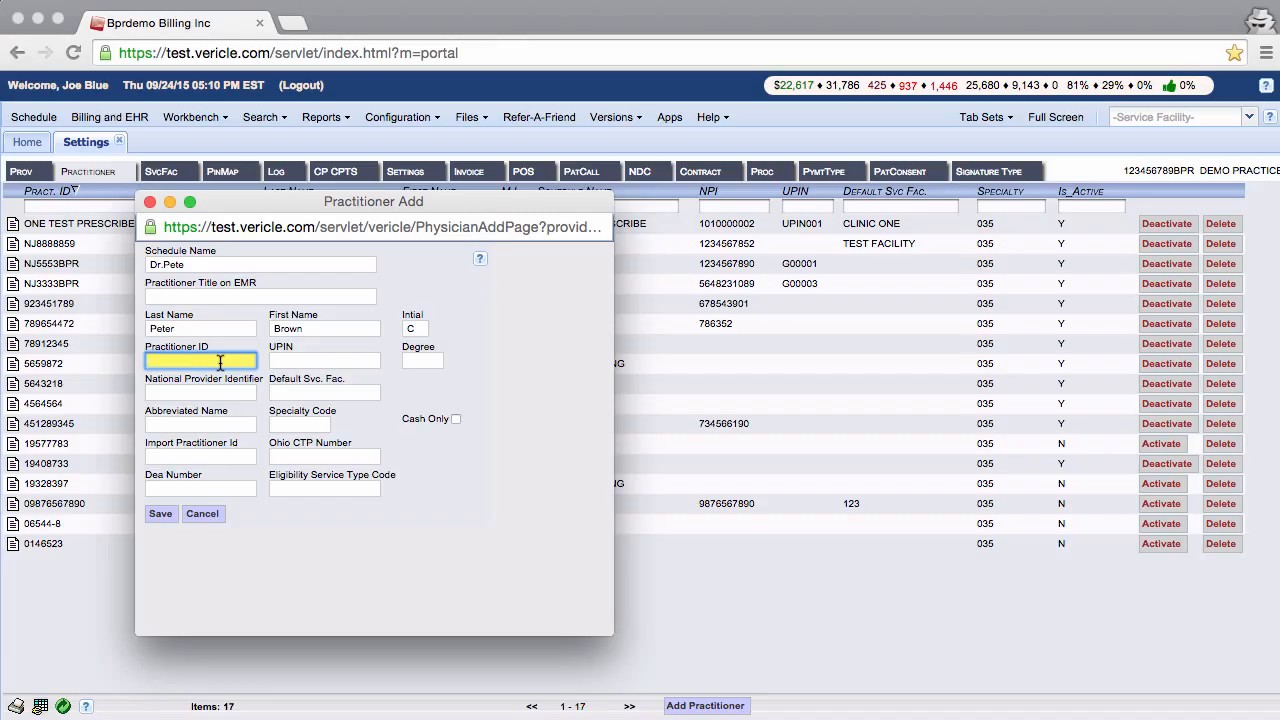
Set degree MD, paste the National Provider Identifier, enter specialty code 035, and tick Cash Only
click(435, 361)
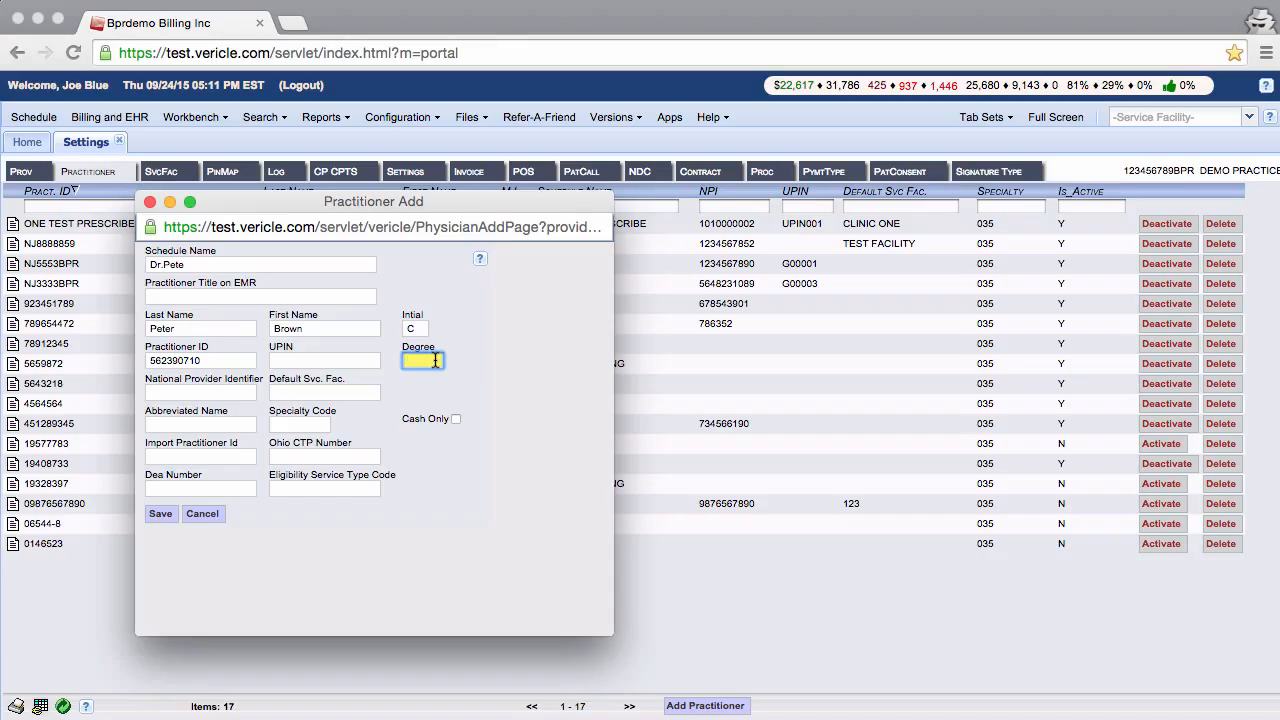
text(MD)
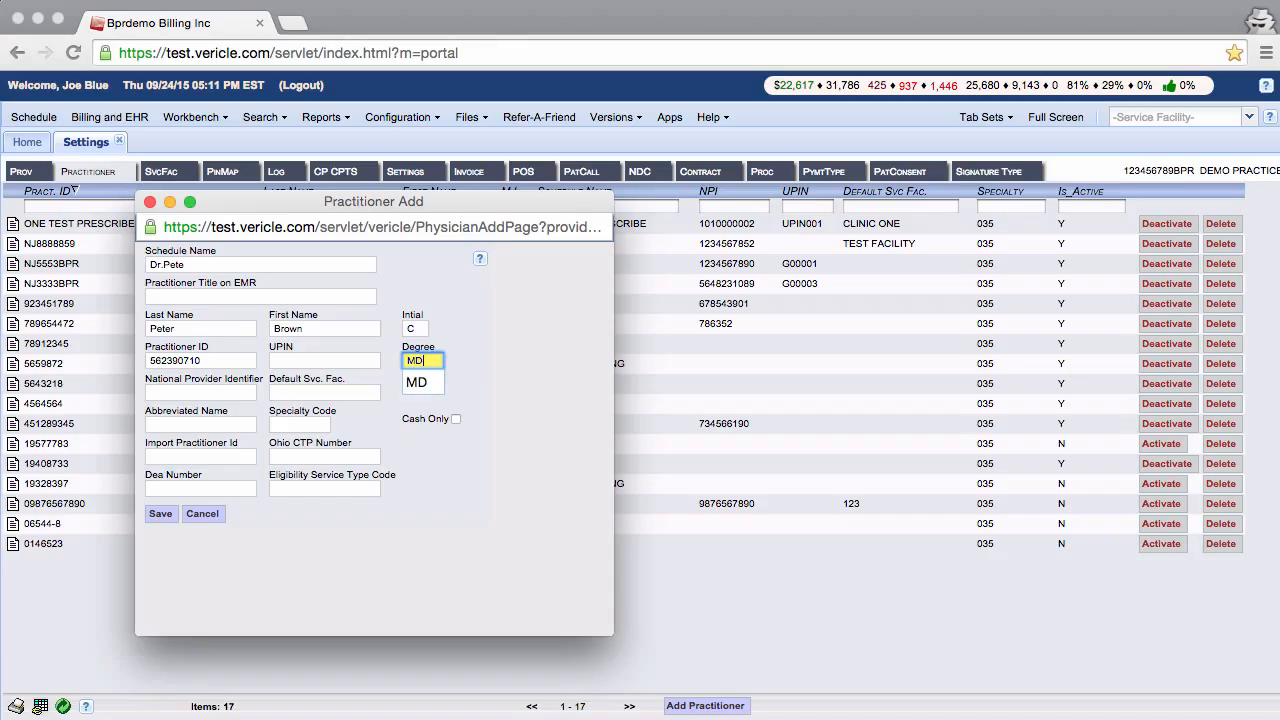
click(431, 380)
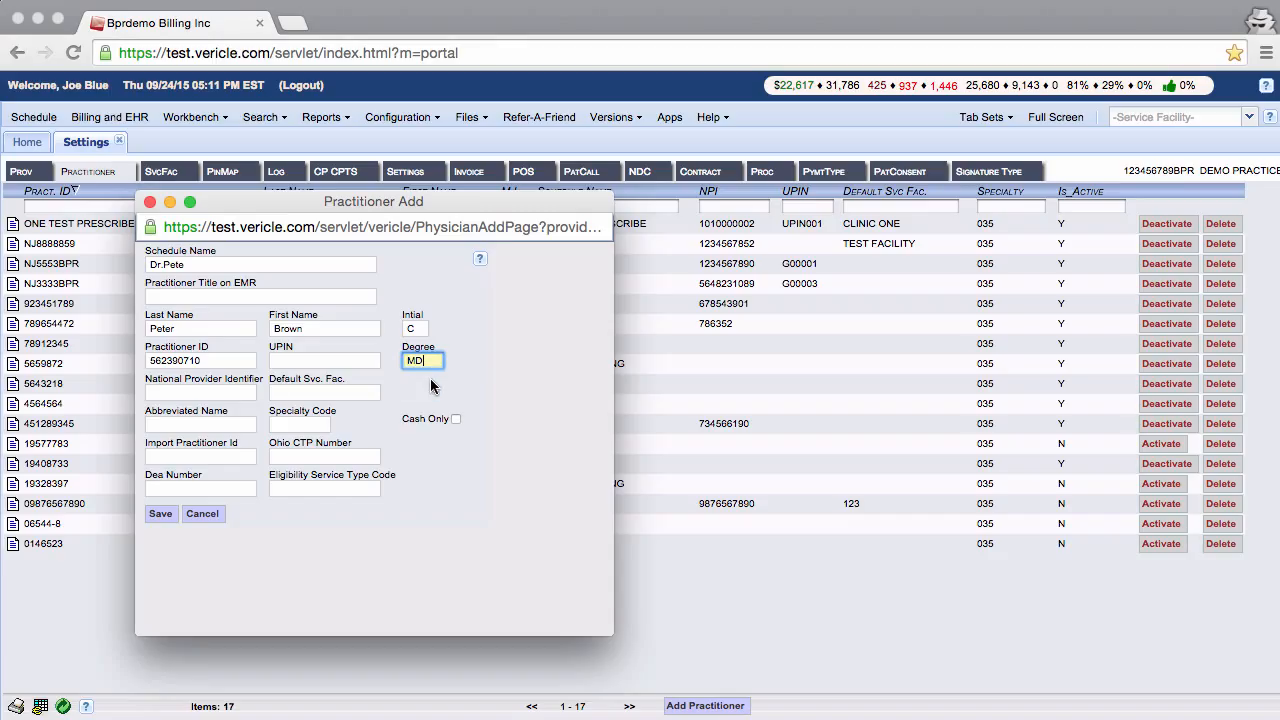
click(240, 390)
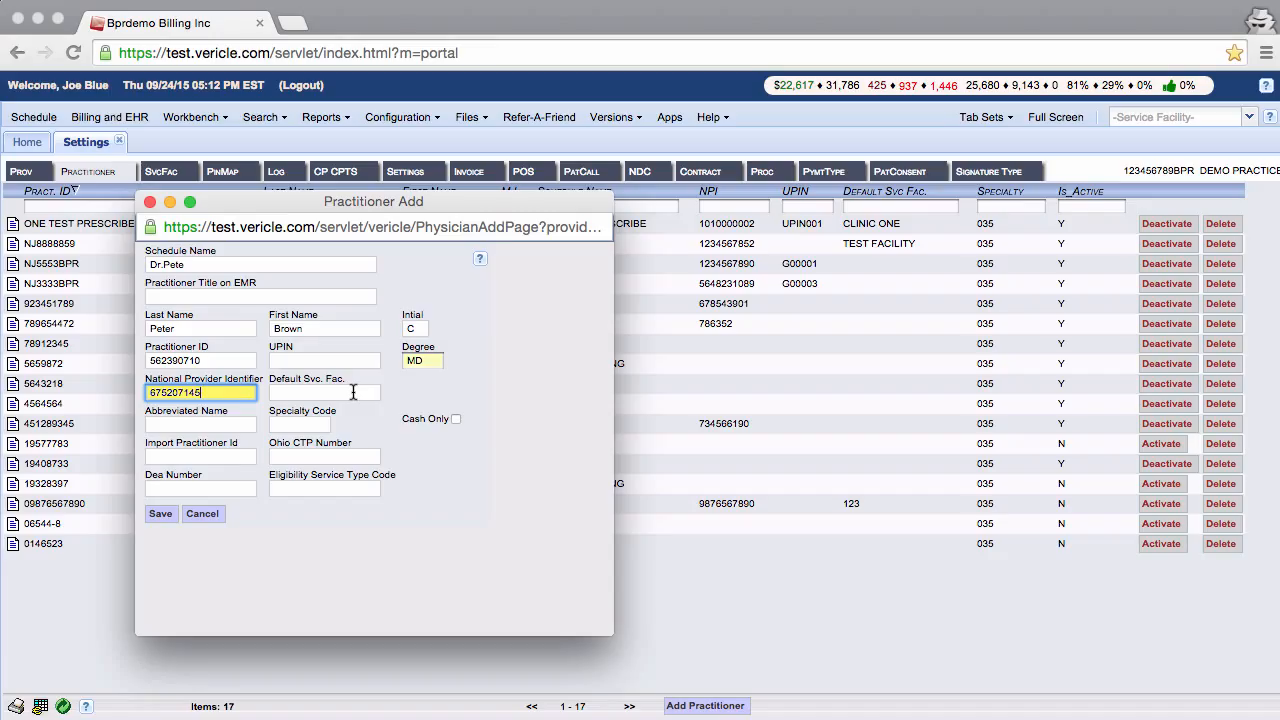
click(232, 423)
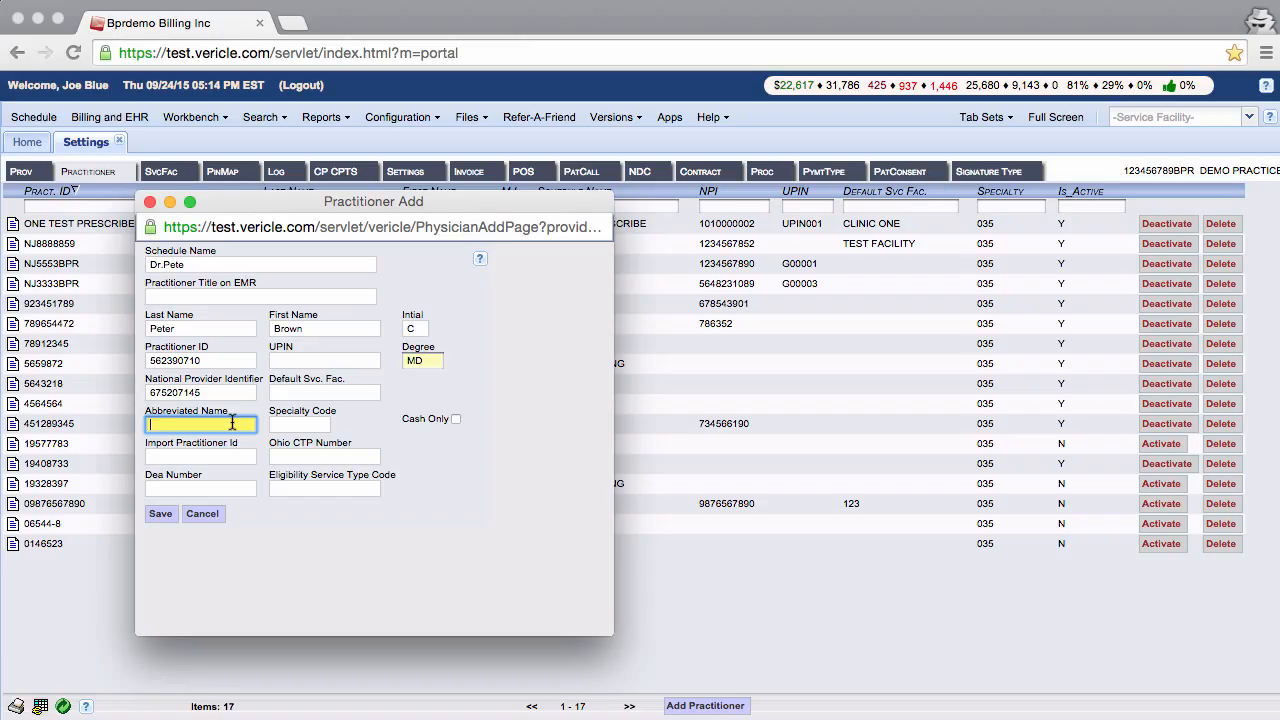
click(308, 426)
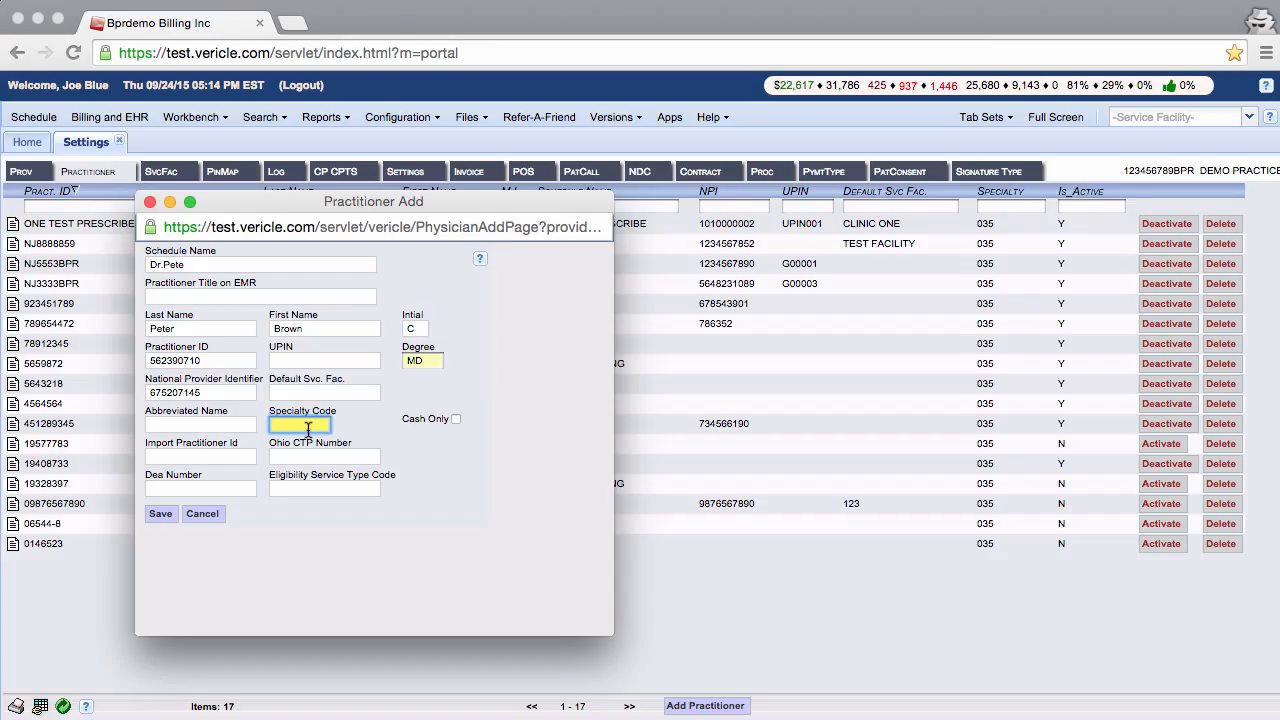
text(035)
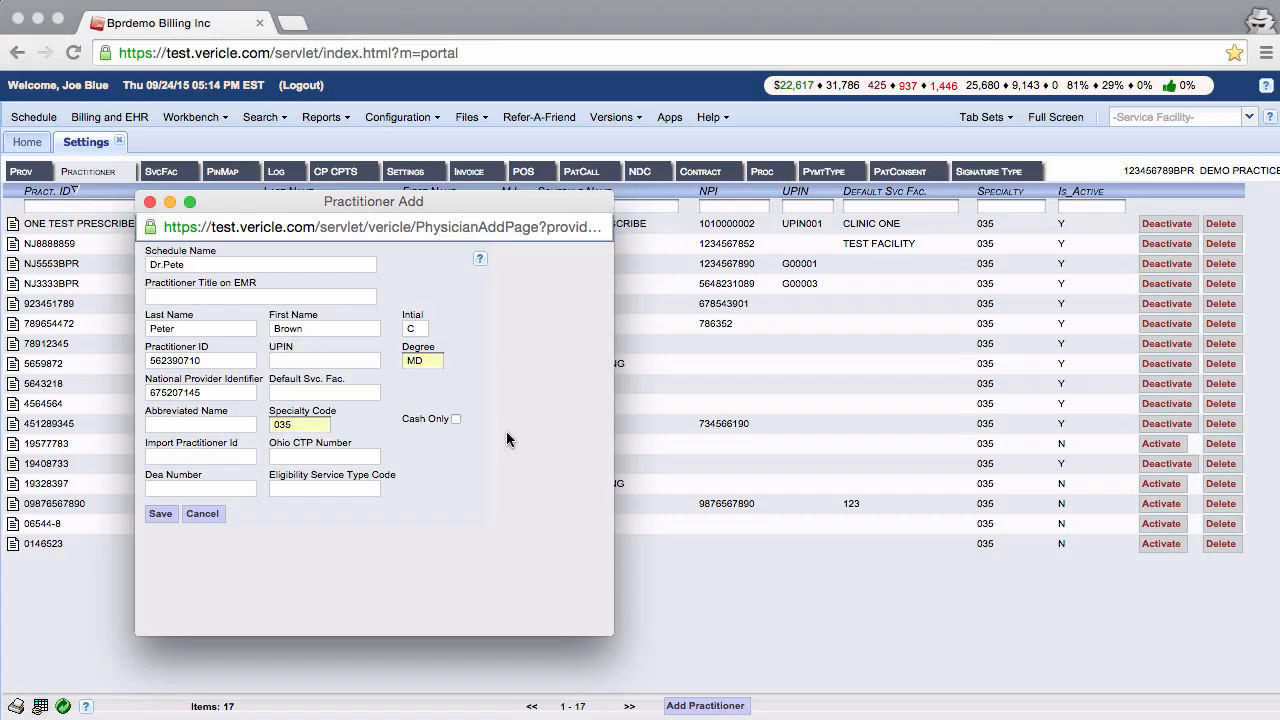
click(457, 420)
Save the new practitioner so the list shows 18 active entries
click(163, 514)
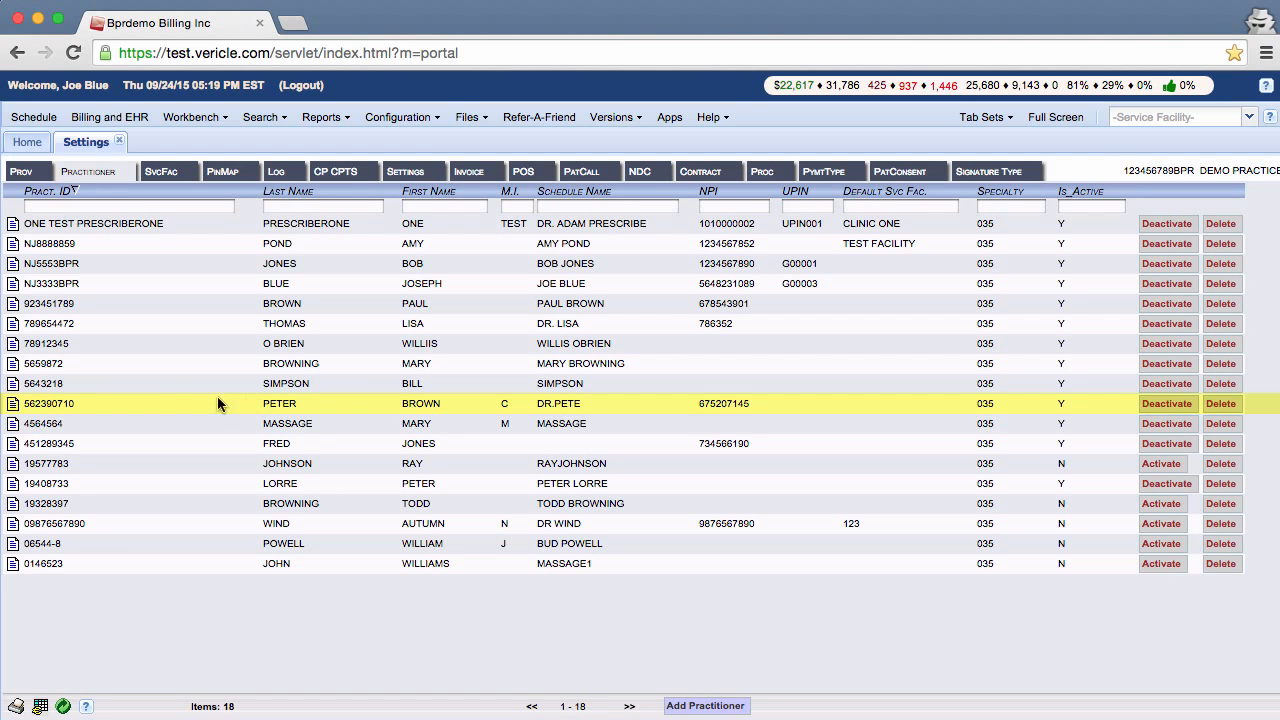
click(14, 404)
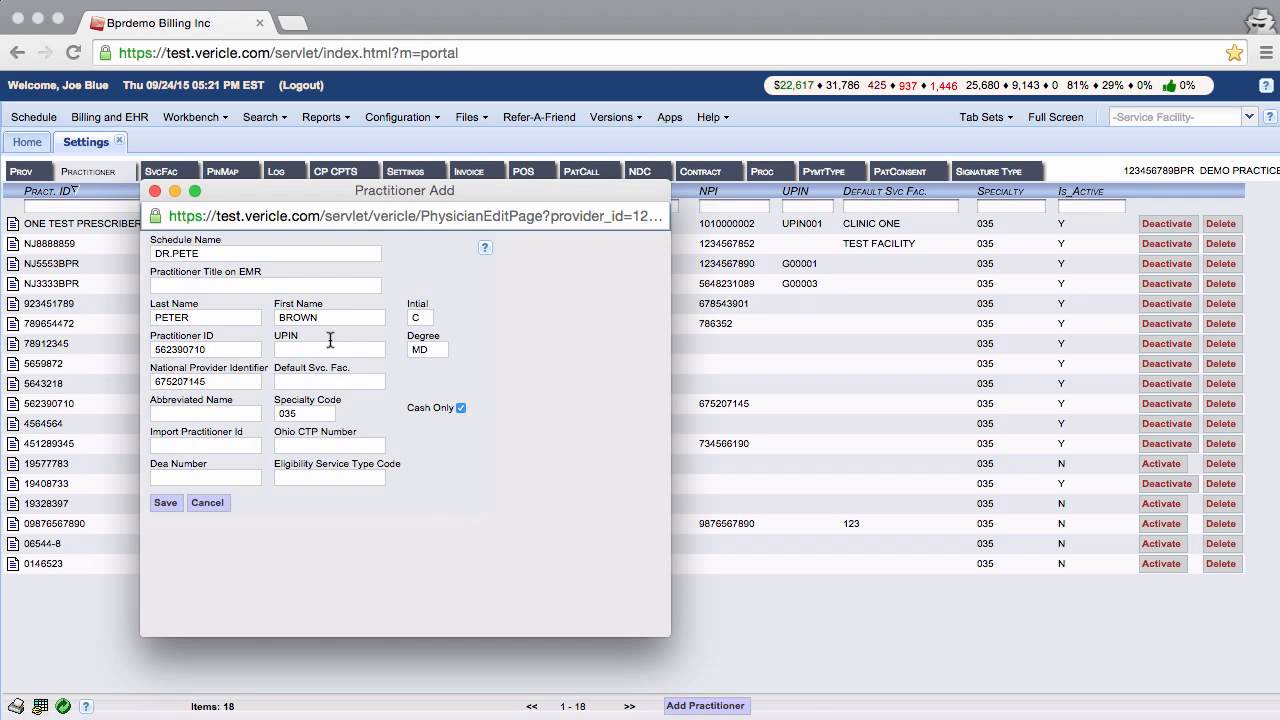
click(155, 191)
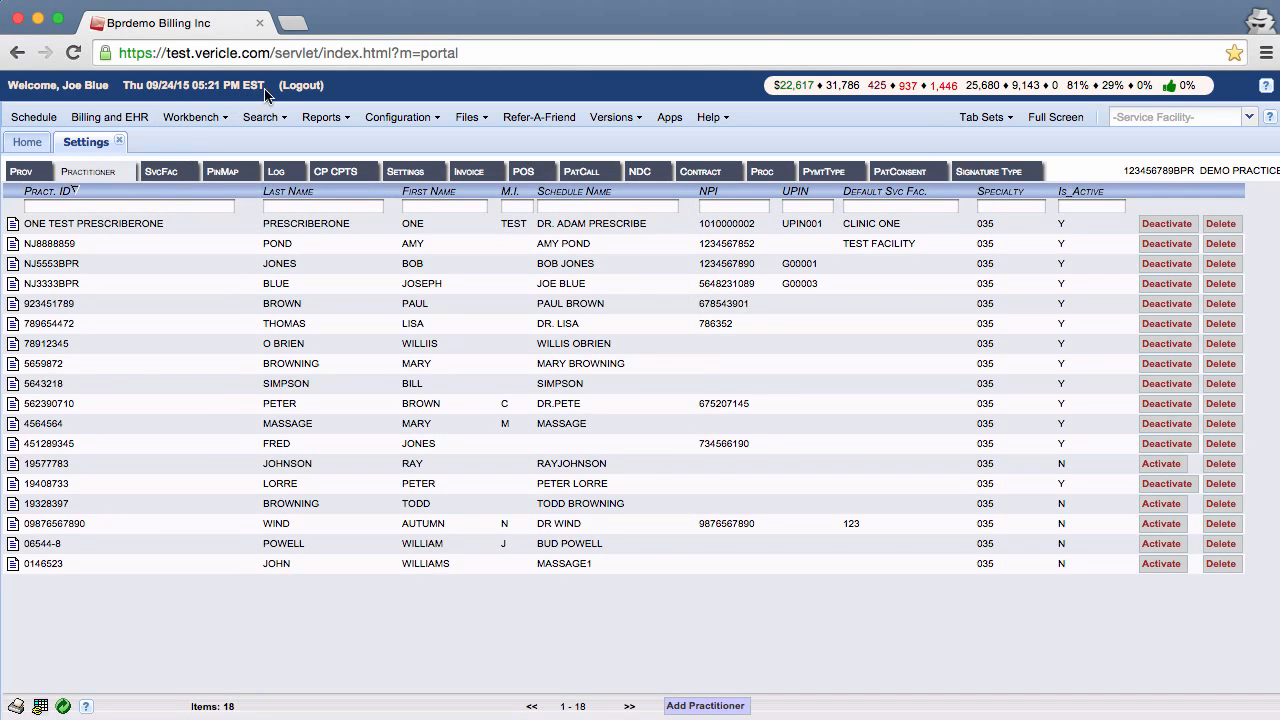